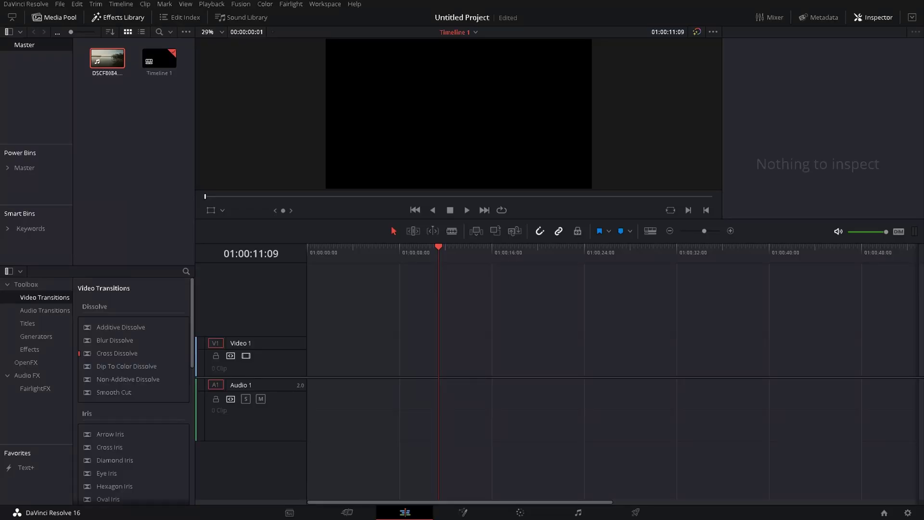
Step: Place the lake clip DSCF8084.MOV on Timeline 1 and select it
{"action": "left_click_drag", "start_coordinate": [104, 57], "coordinate": [310, 363]}
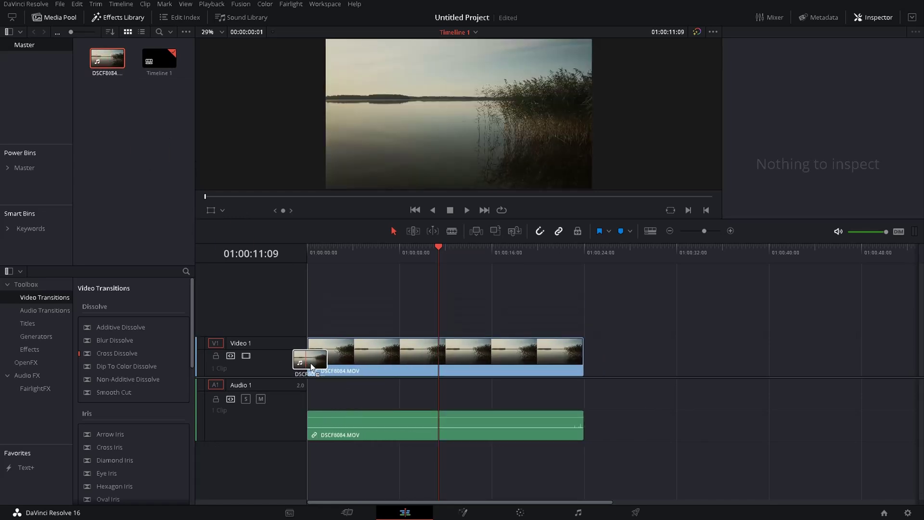
{"action": "left_click", "coordinate": [377, 345]}
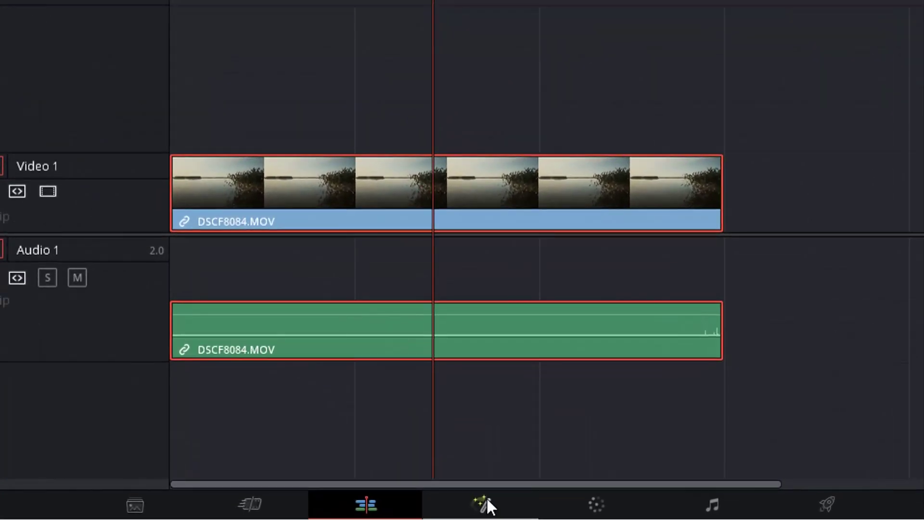
Step: In Fusion, move MediaIn1 and MediaOut1 lower and level with each other
{"action": "left_click", "coordinate": [487, 500]}
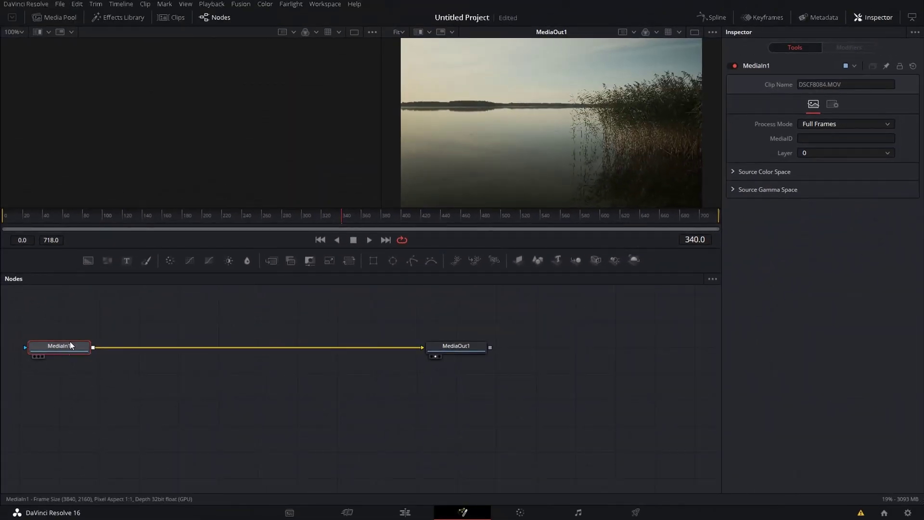
{"action": "left_click_drag", "start_coordinate": [72, 350], "coordinate": [80, 431]}
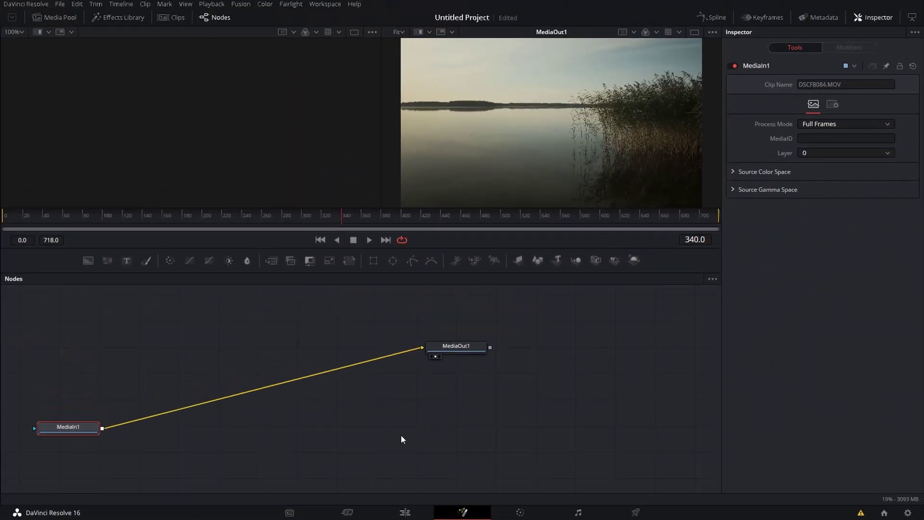
{"action": "left_click_drag", "start_coordinate": [467, 348], "coordinate": [480, 439]}
{"action": "left_click_drag", "start_coordinate": [62, 432], "coordinate": [71, 438]}
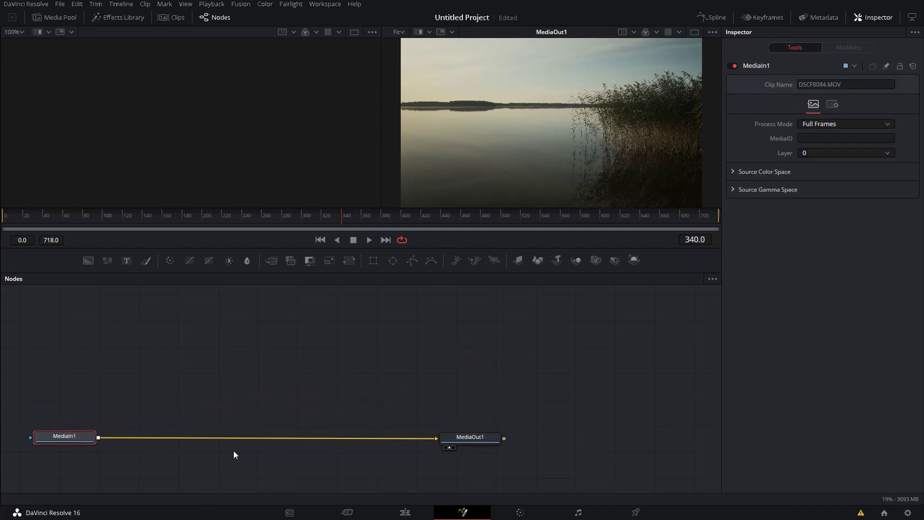
{"action": "left_click", "coordinate": [320, 369]}
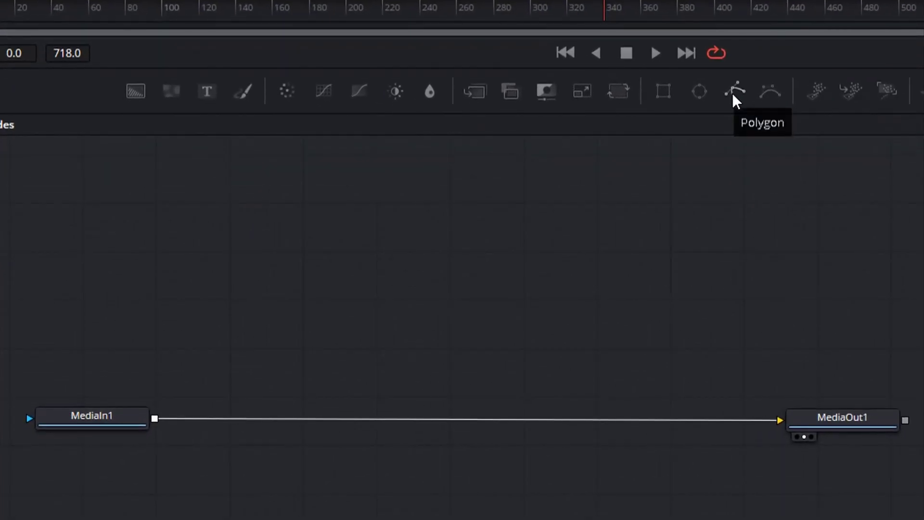
Step: Add Polygon1 and Background1 nodes and wire Polygon1's output into Background1
{"action": "left_click", "coordinate": [733, 92]}
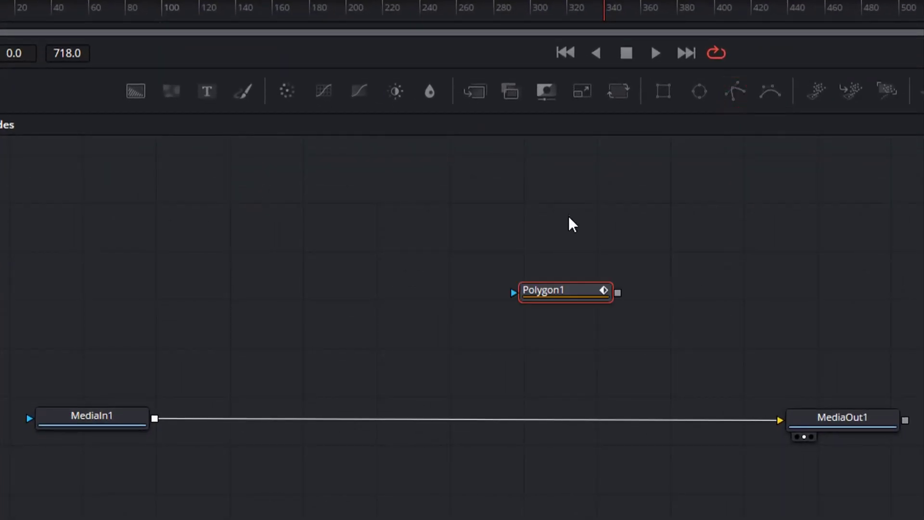
{"action": "left_click", "coordinate": [727, 267]}
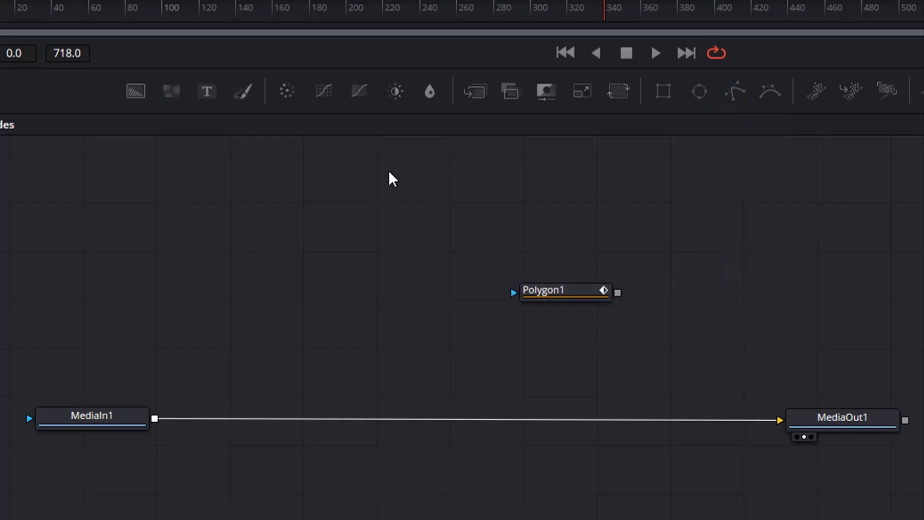
{"action": "left_click", "coordinate": [137, 93]}
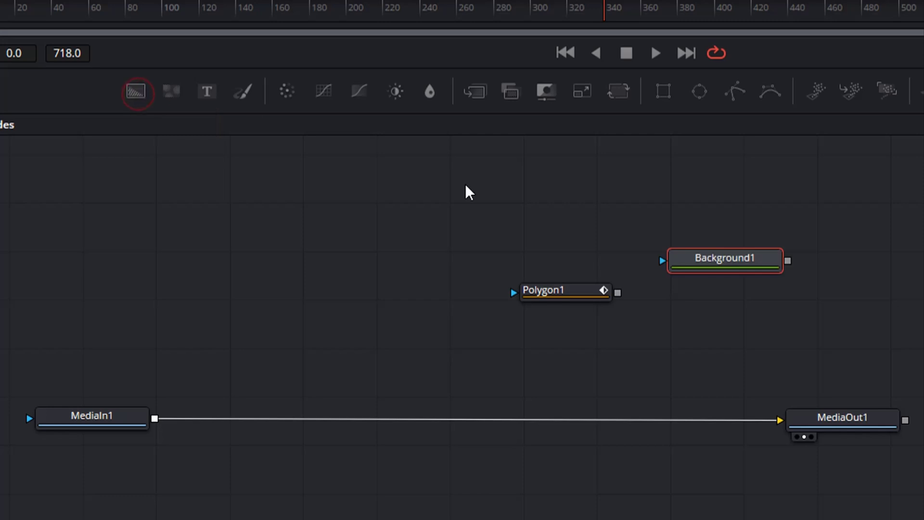
{"action": "left_click_drag", "start_coordinate": [755, 271], "coordinate": [534, 294]}
{"action": "left_click_drag", "start_coordinate": [618, 293], "coordinate": [806, 264]}
{"action": "left_click_drag", "start_coordinate": [569, 297], "coordinate": [497, 268]}
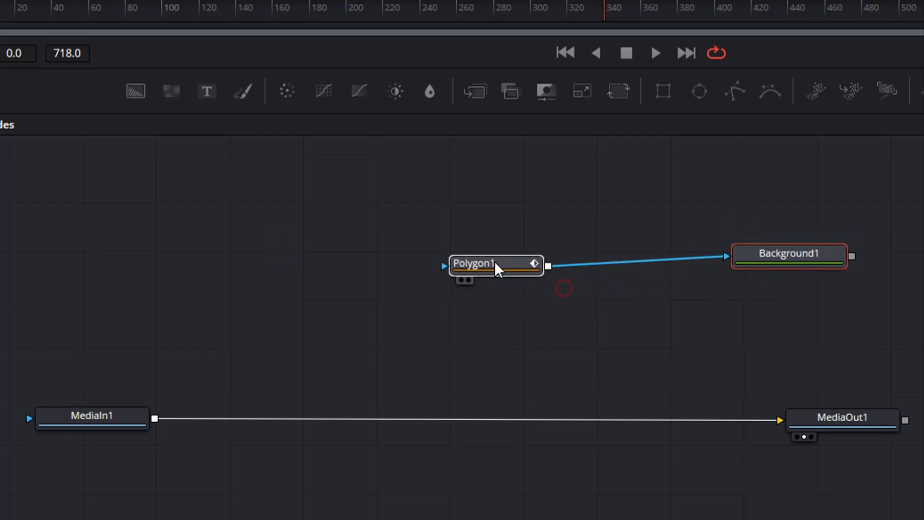
{"action": "mouse_move", "coordinate": [532, 264]}
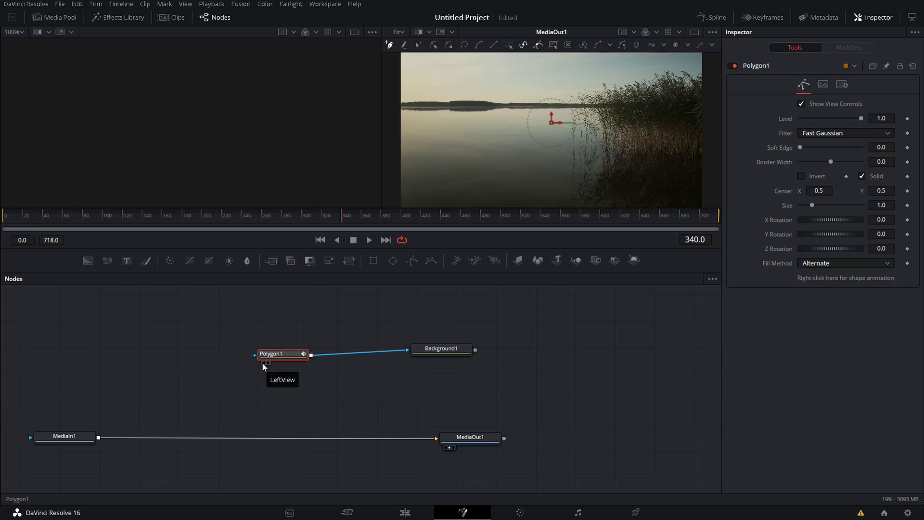
Step: View Polygon1 in the left viewer and draw a closed eight-point polygon shape
{"action": "left_click", "coordinate": [264, 362]}
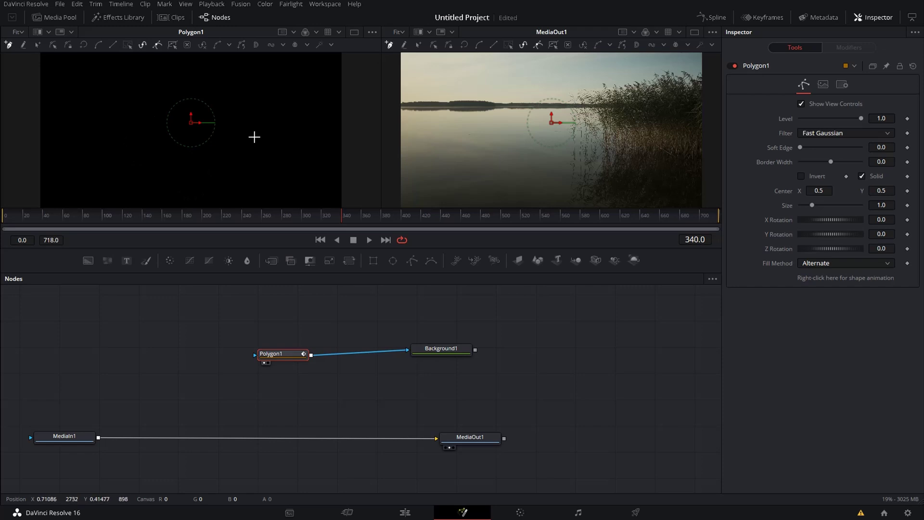
{"action": "left_click", "coordinate": [266, 115]}
{"action": "left_click", "coordinate": [212, 83]}
{"action": "left_click", "coordinate": [171, 85]}
{"action": "left_click", "coordinate": [150, 87]}
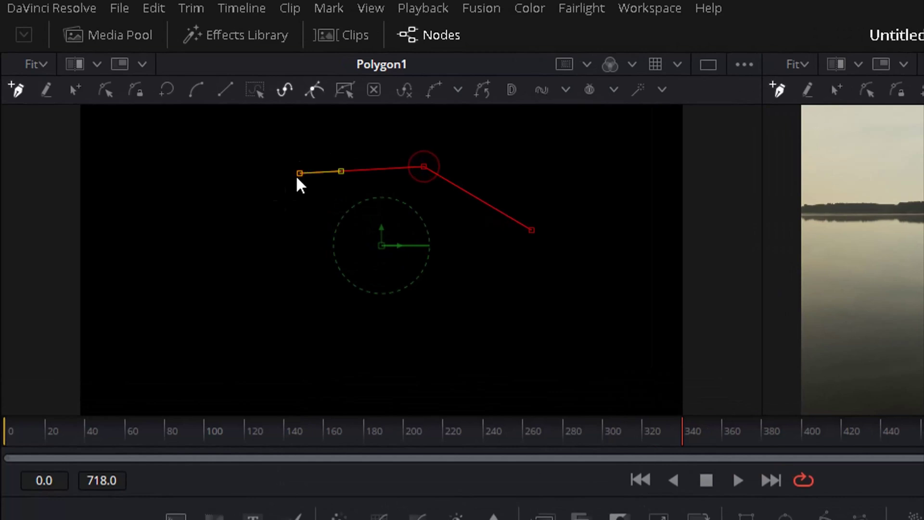
{"action": "left_click", "coordinate": [300, 173]}
{"action": "left_click", "coordinate": [277, 298]}
{"action": "left_click", "coordinate": [386, 372]}
{"action": "left_click", "coordinate": [474, 366]}
{"action": "left_click", "coordinate": [531, 231]}
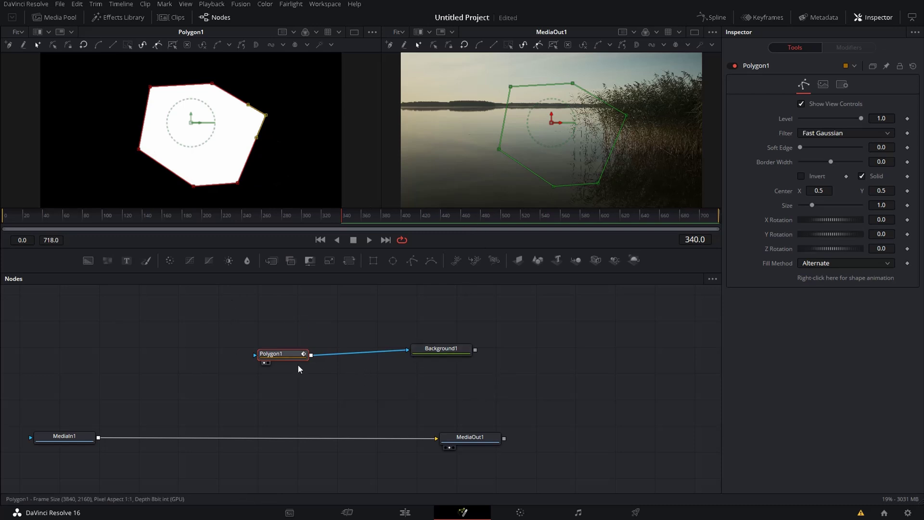
Step: Add a Merge1 node, remove the MediaIn1–MediaOut1 link, and feed MediaIn1 into Merge1
{"action": "left_click", "coordinate": [528, 397]}
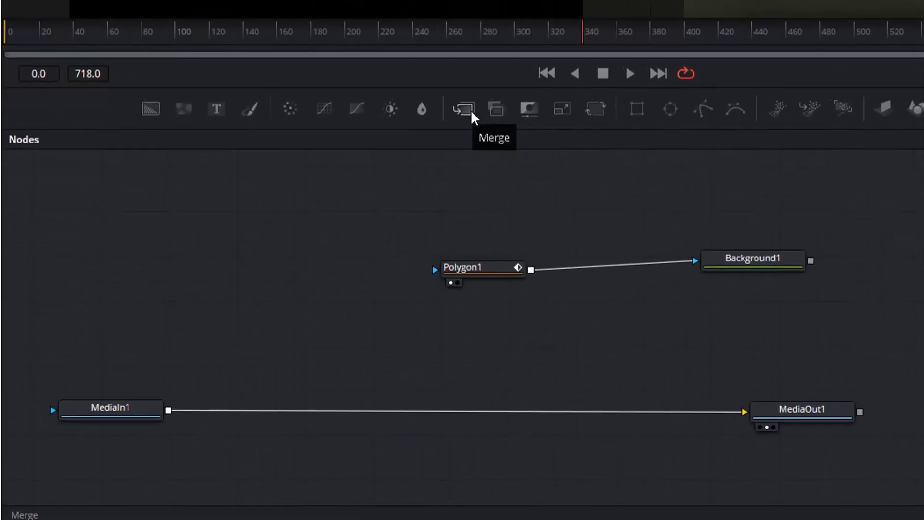
{"action": "left_click", "coordinate": [470, 114]}
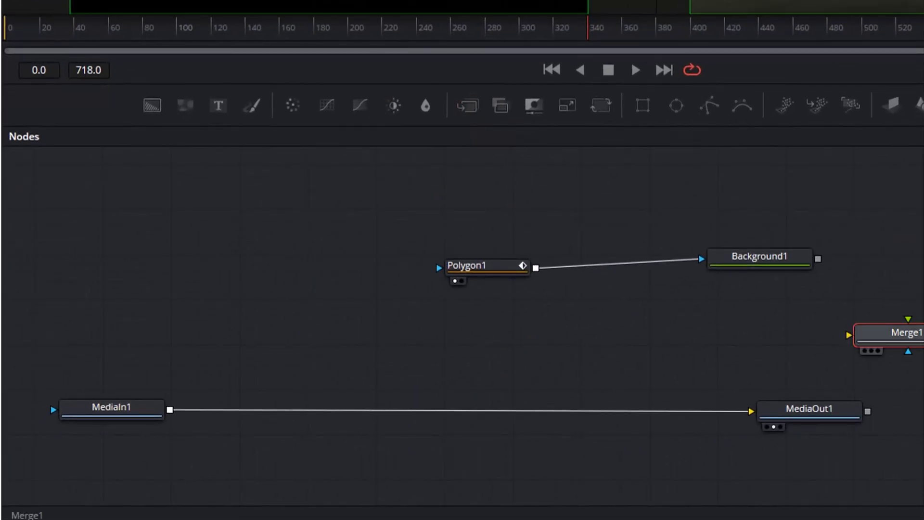
{"action": "left_click_drag", "start_coordinate": [890, 337], "coordinate": [724, 331]}
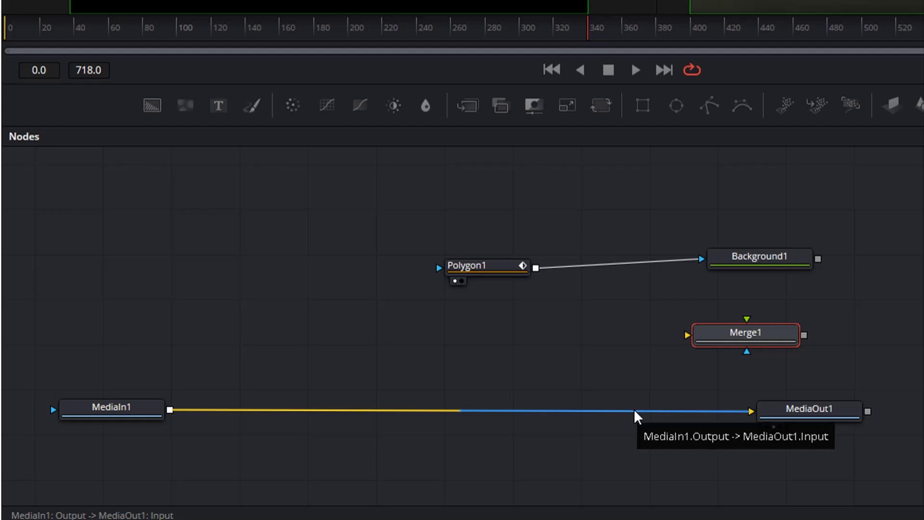
{"action": "left_click", "coordinate": [636, 412]}
{"action": "key", "text": "Delete"}
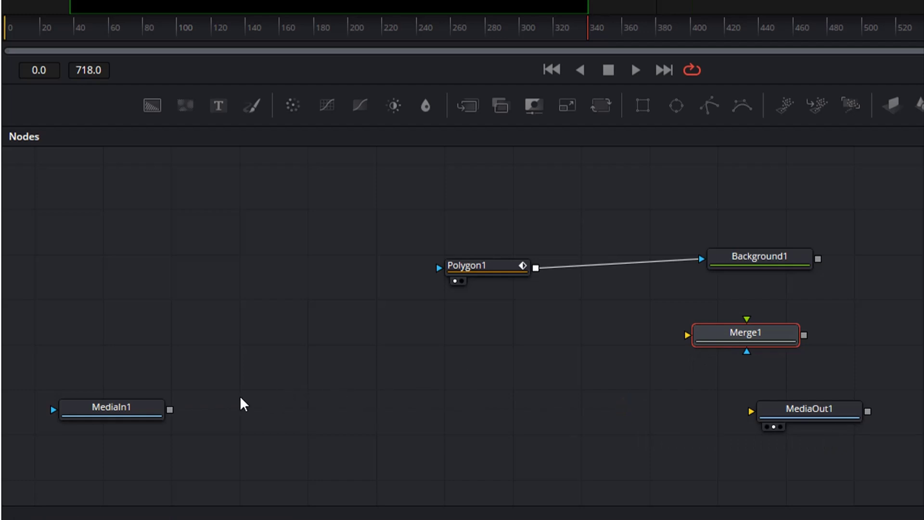
{"action": "left_click_drag", "start_coordinate": [170, 410], "coordinate": [692, 343]}
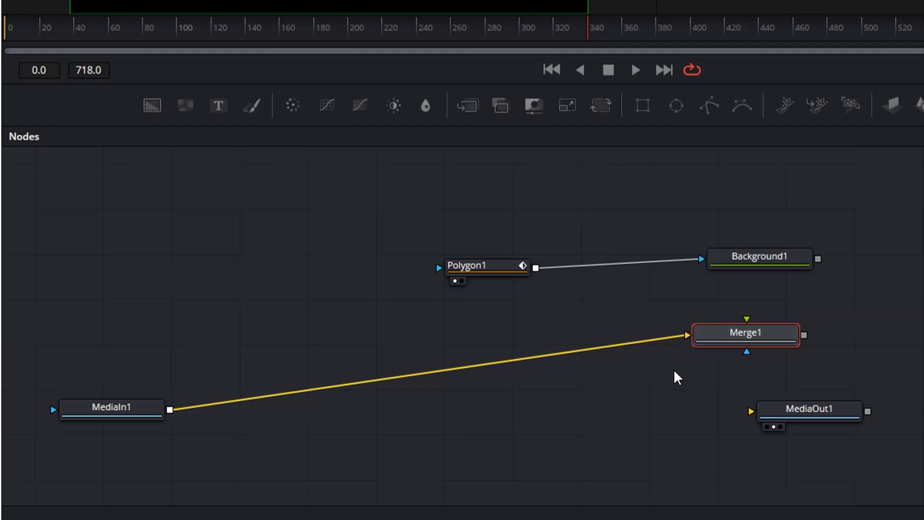
Step: Connect Background1 to Merge1's foreground input and Merge1's output to MediaOut1
{"action": "left_click_drag", "start_coordinate": [822, 260], "coordinate": [794, 295]}
{"action": "left_click", "coordinate": [810, 259]}
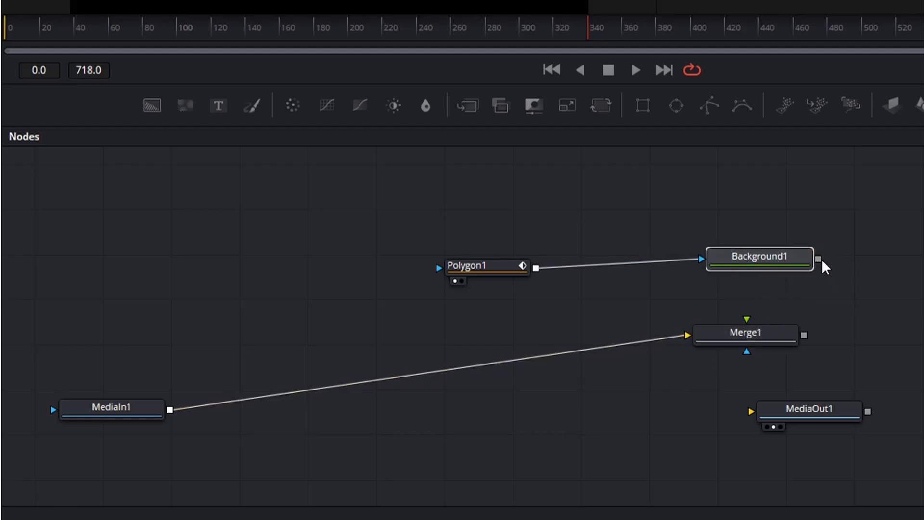
{"action": "left_click_drag", "start_coordinate": [818, 262], "coordinate": [760, 334]}
{"action": "left_click", "coordinate": [809, 418]}
{"action": "key", "text": "Delete"}
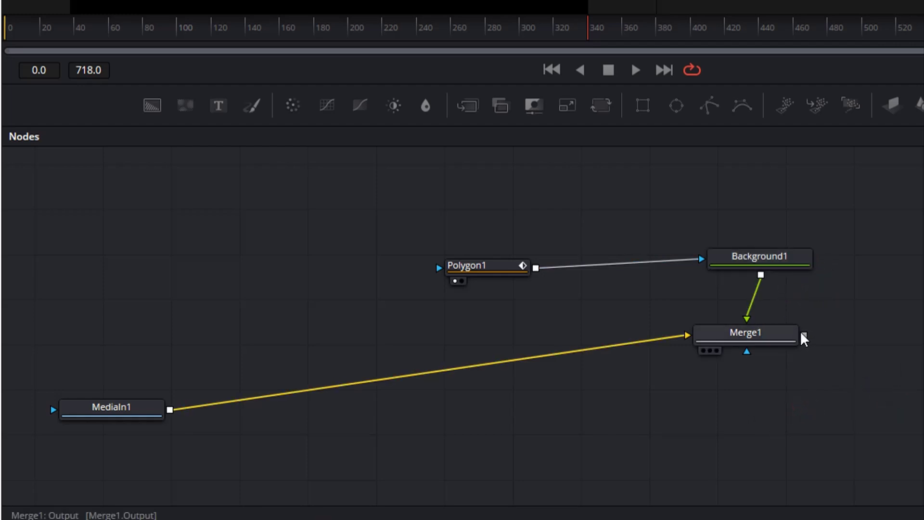
{"action": "left_click_drag", "start_coordinate": [803, 338], "coordinate": [835, 360]}
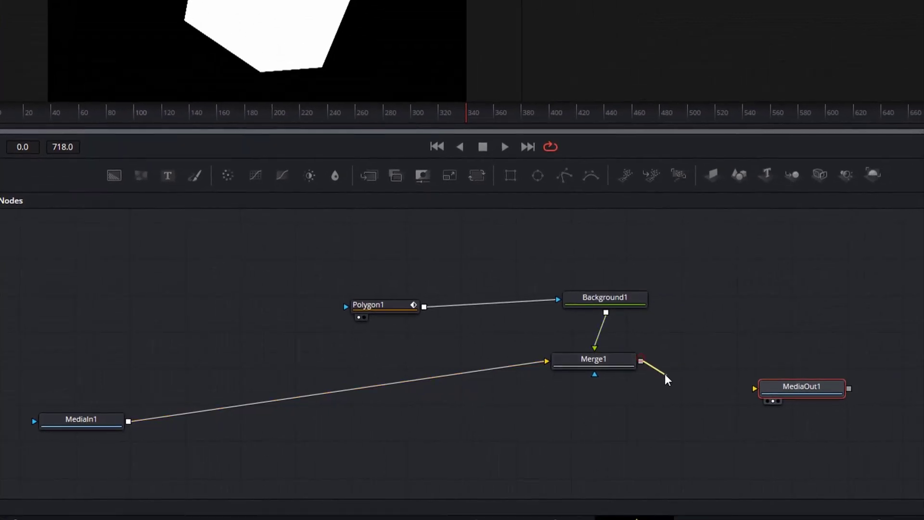
{"action": "left_click_drag", "start_coordinate": [666, 380], "coordinate": [772, 394]}
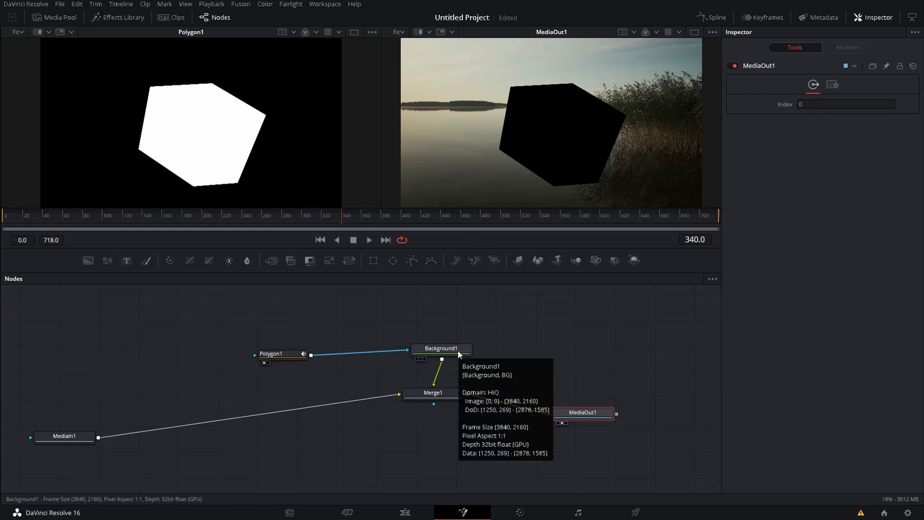
Step: Set Background1's colour to a saturated green (R 0.0547, G 0.701, B 0.189)
{"action": "left_click", "coordinate": [457, 351]}
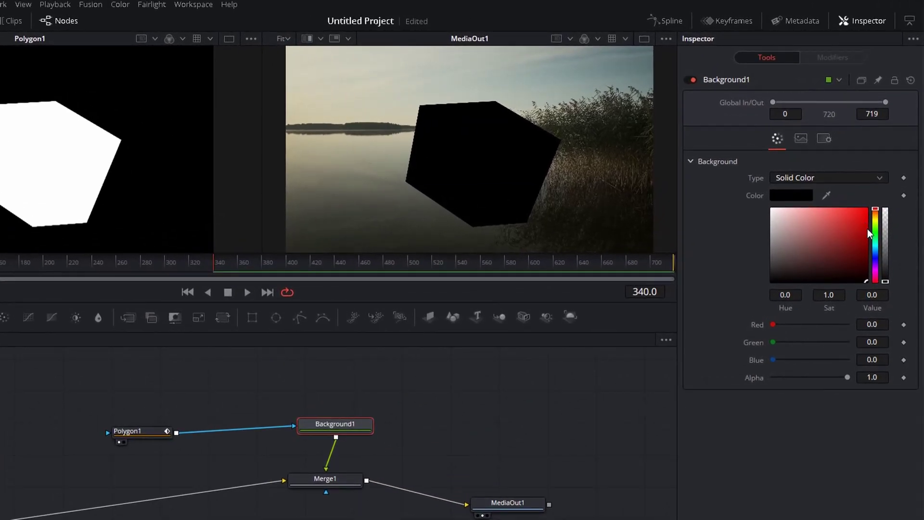
{"action": "left_click", "coordinate": [875, 235]}
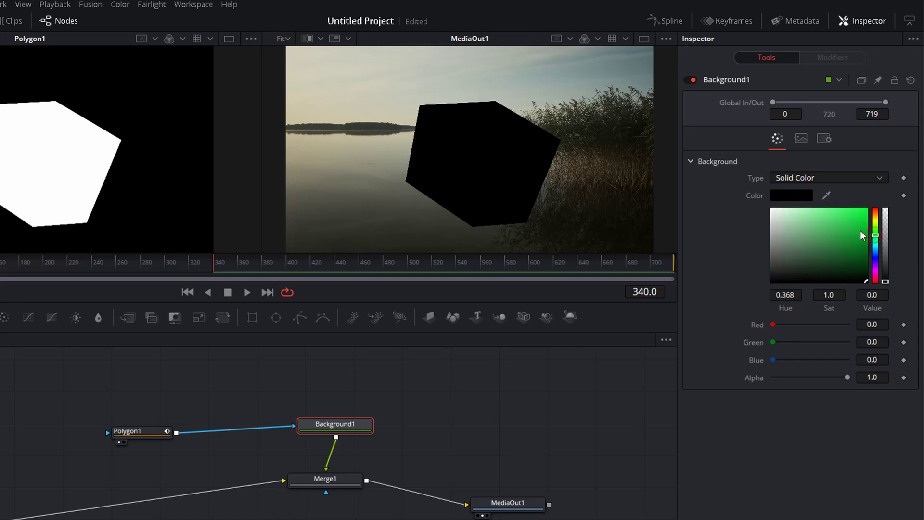
{"action": "left_click", "coordinate": [860, 231]}
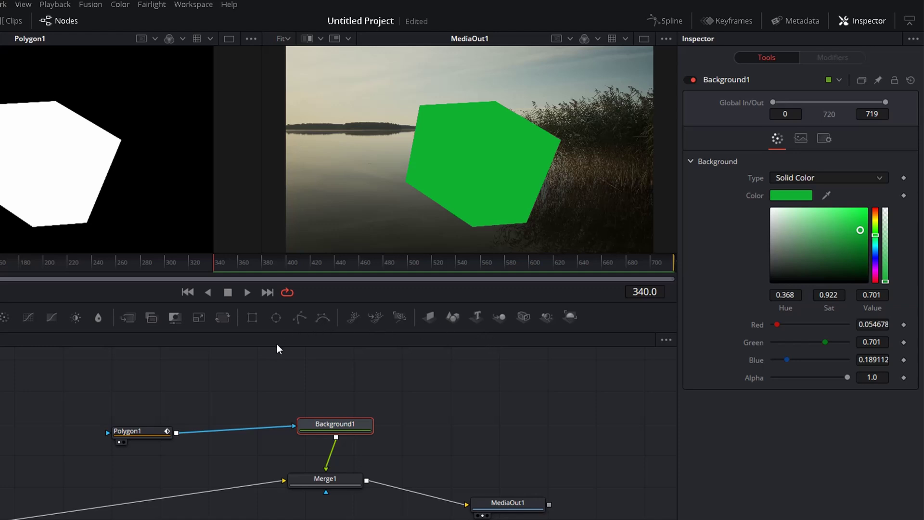
Step: Turn off Solid on Polygon1 and set its Border Width to 0.01
{"action": "left_click", "coordinate": [143, 432]}
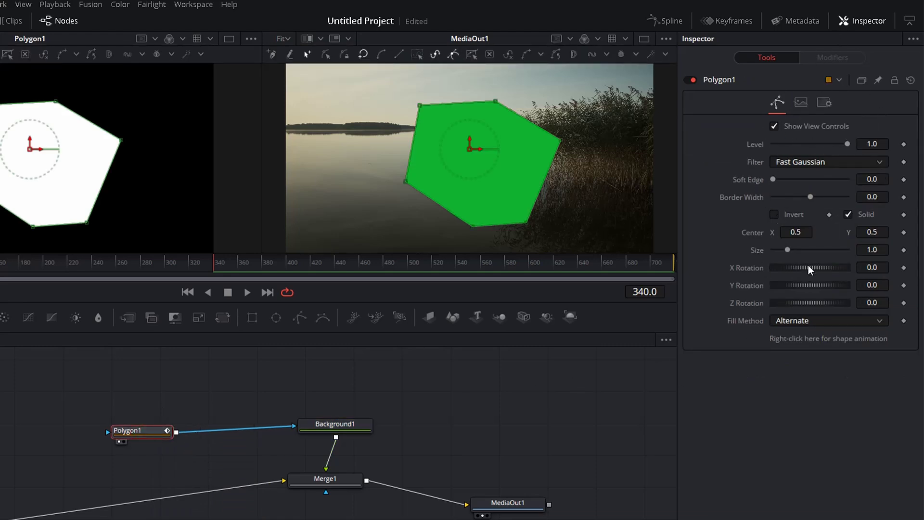
{"action": "left_click", "coordinate": [849, 214]}
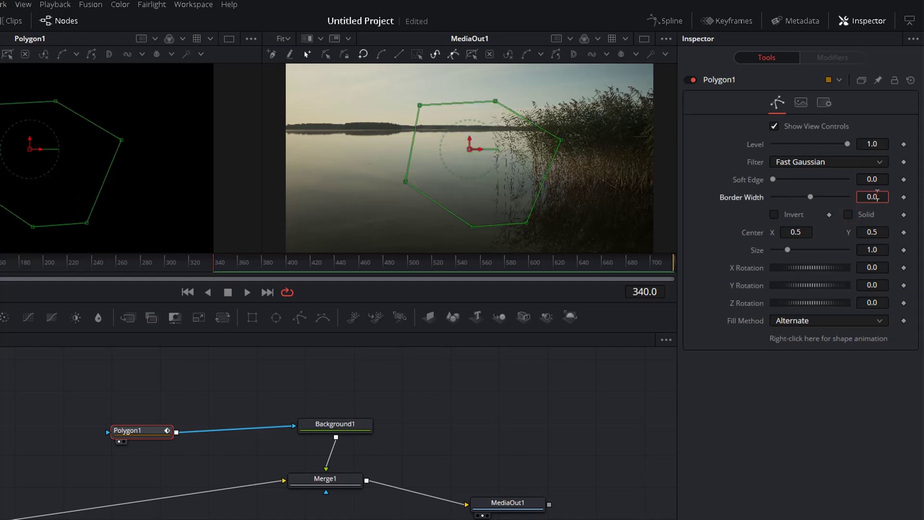
{"action": "type", "text": "0"}
{"action": "key", "text": "Tab"}
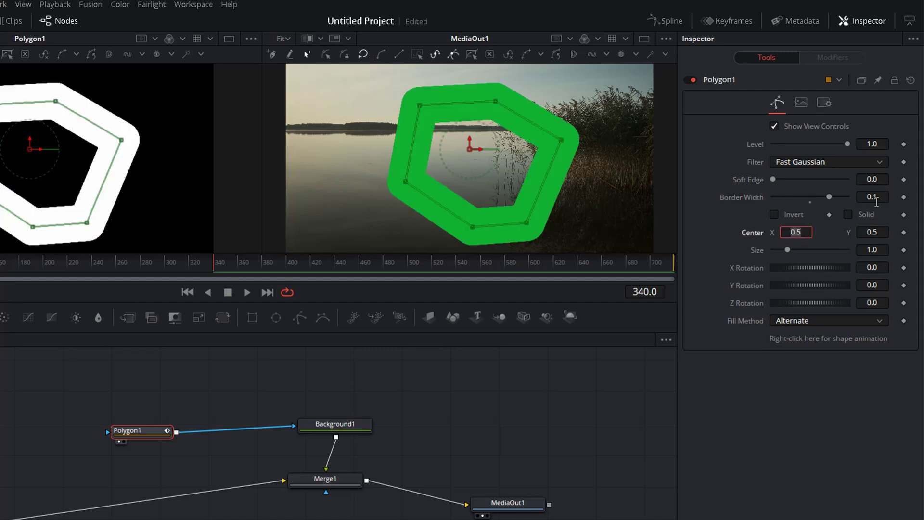
{"action": "left_click", "coordinate": [884, 196]}
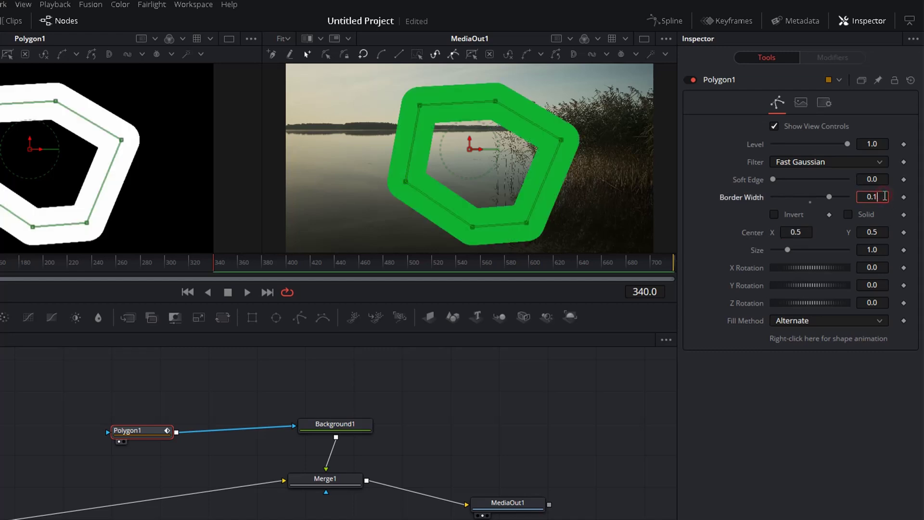
{"action": "key", "text": "Tab"}
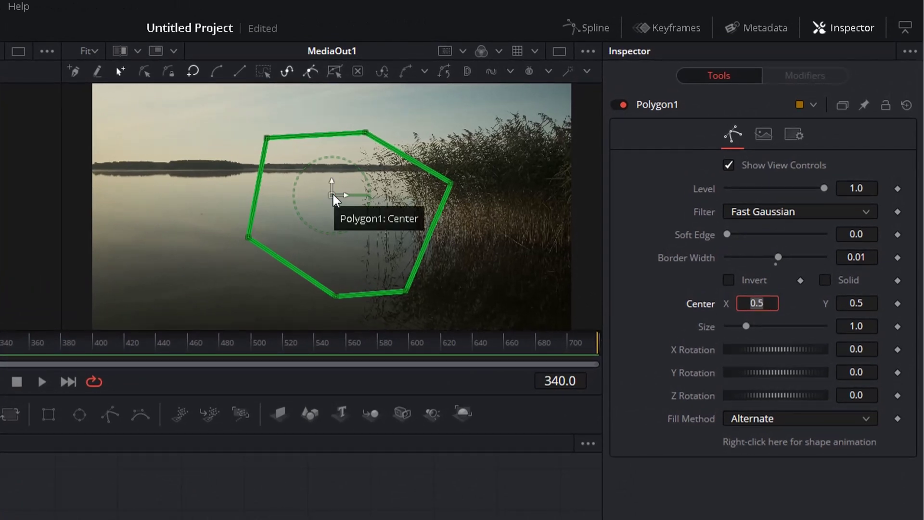
Step: Shift the polygon left and rotate it to X 28.7, Y 15.7, Z 22.0
{"action": "left_click_drag", "start_coordinate": [334, 197], "coordinate": [248, 204]}
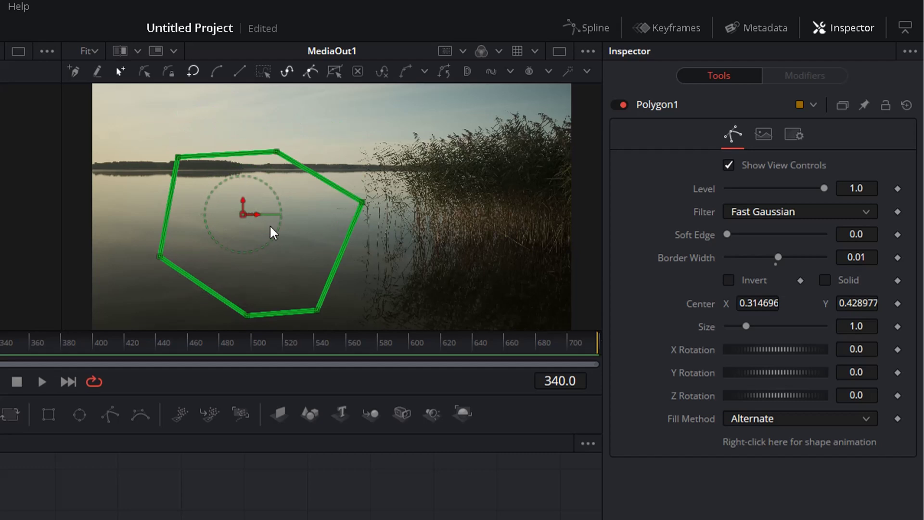
{"action": "mouse_move", "coordinate": [276, 238]}
{"action": "left_mouse_down"}
{"action": "mouse_move", "coordinate": [262, 251]}
{"action": "mouse_move", "coordinate": [282, 200]}
{"action": "mouse_move", "coordinate": [282, 221]}
{"action": "mouse_move", "coordinate": [253, 254]}
{"action": "mouse_move", "coordinate": [287, 242]}
{"action": "mouse_move", "coordinate": [284, 212]}
{"action": "mouse_move", "coordinate": [260, 249]}
{"action": "mouse_move", "coordinate": [289, 212]}
{"action": "mouse_move", "coordinate": [281, 234]}
{"action": "mouse_move", "coordinate": [258, 256]}
{"action": "mouse_move", "coordinate": [287, 221]}
{"action": "mouse_move", "coordinate": [275, 241]}
{"action": "mouse_move", "coordinate": [270, 229]}
{"action": "mouse_move", "coordinate": [287, 230]}
{"action": "left_mouse_up"}
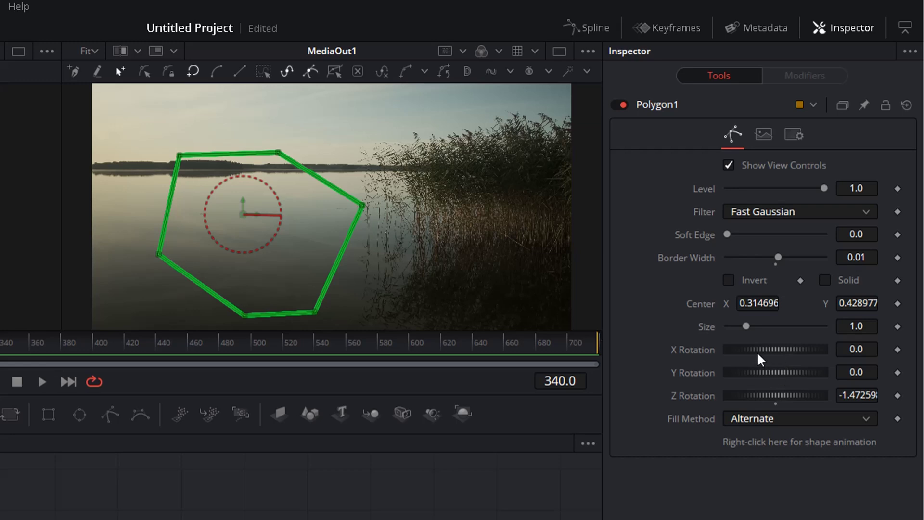
{"action": "left_click_drag", "start_coordinate": [762, 352], "coordinate": [777, 402]}
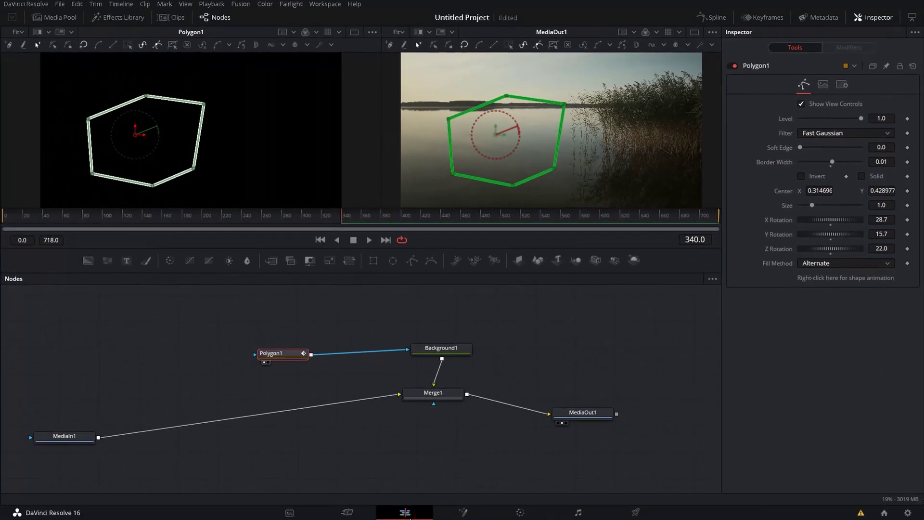
Step: Back on the Edit page, play Timeline 1 from the start, then stop
{"action": "left_click", "coordinate": [405, 511]}
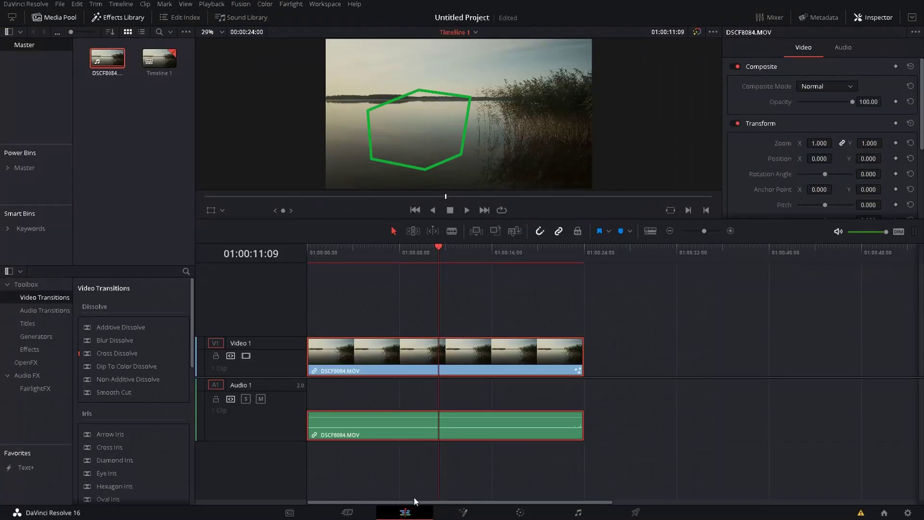
{"action": "left_click_drag", "start_coordinate": [441, 252], "coordinate": [293, 272]}
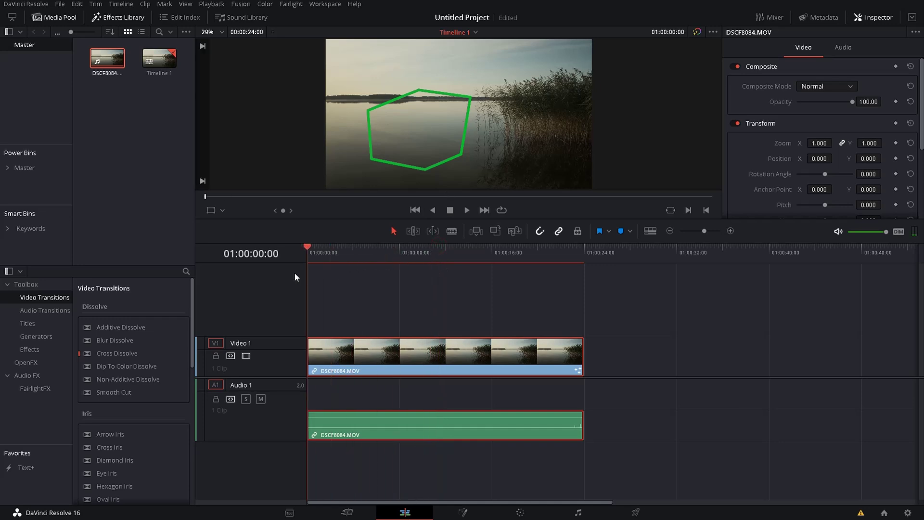
{"action": "left_click", "coordinate": [467, 209]}
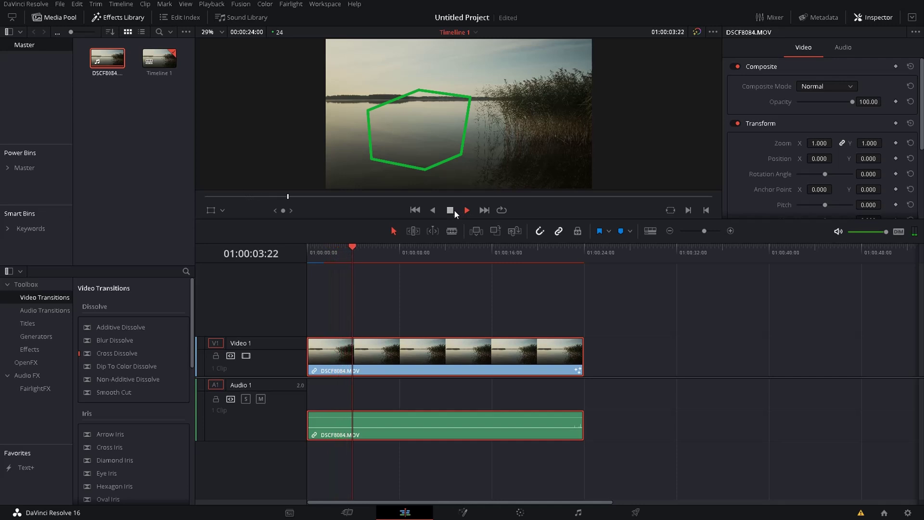
{"action": "left_click", "coordinate": [450, 212]}
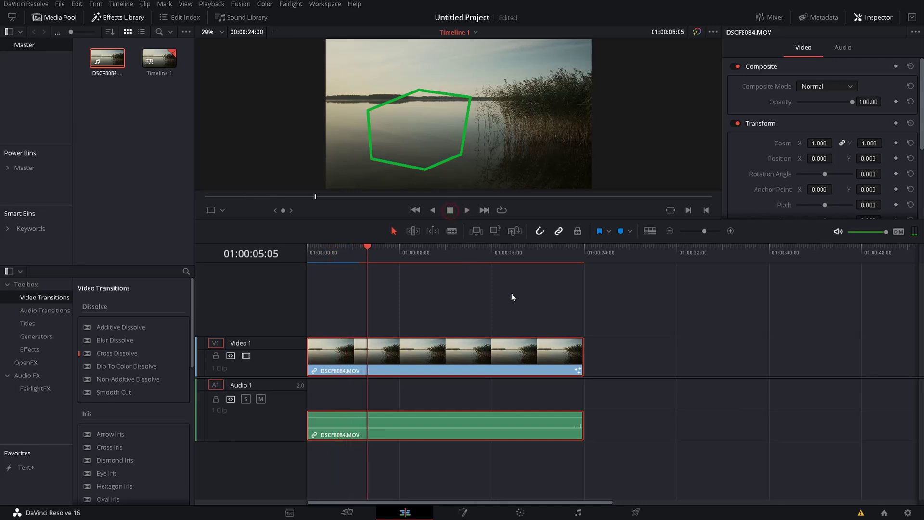